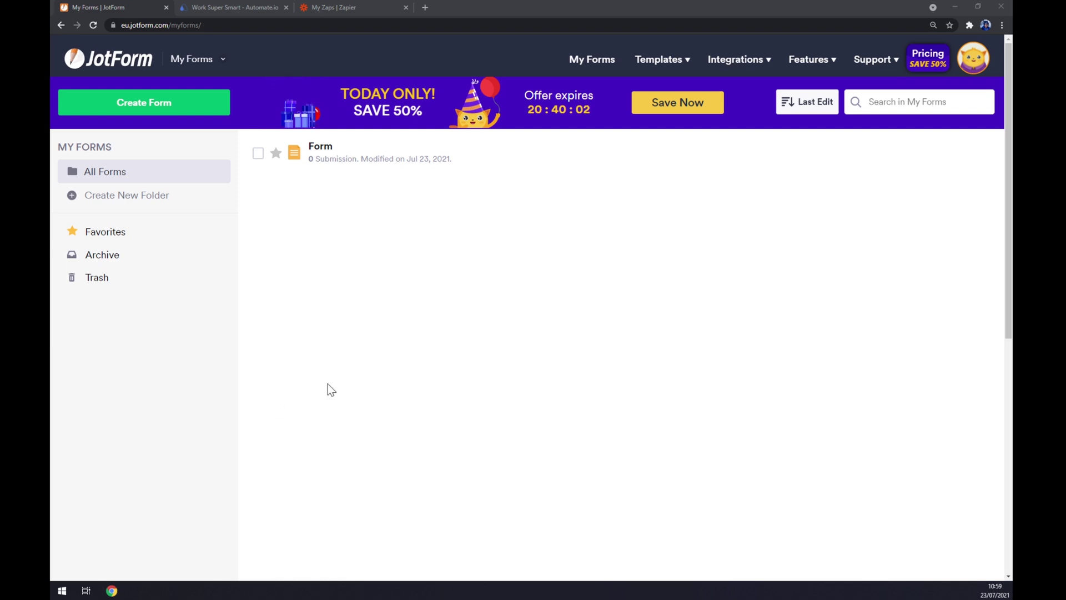
Add the Google Sheets integration to the existing form named 'Form'.
left_click(724, 61)
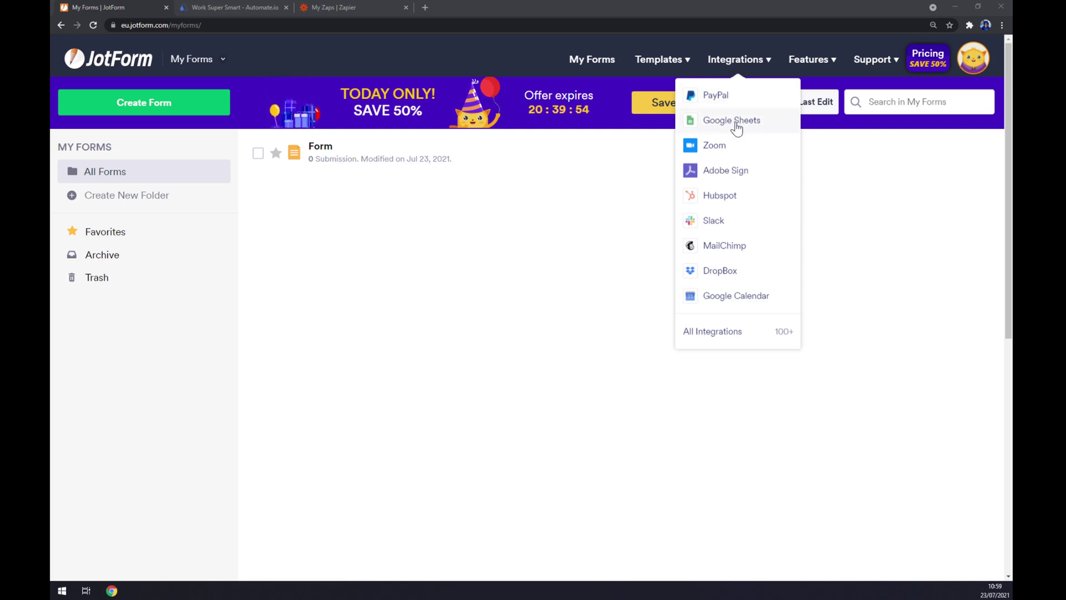
left_click(735, 125)
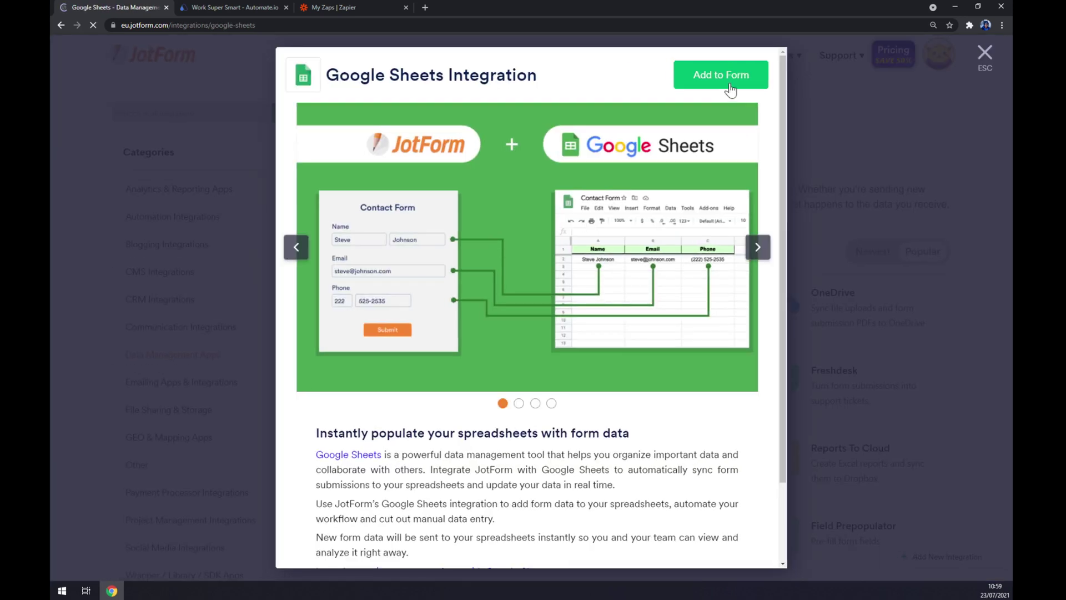
left_click(728, 82)
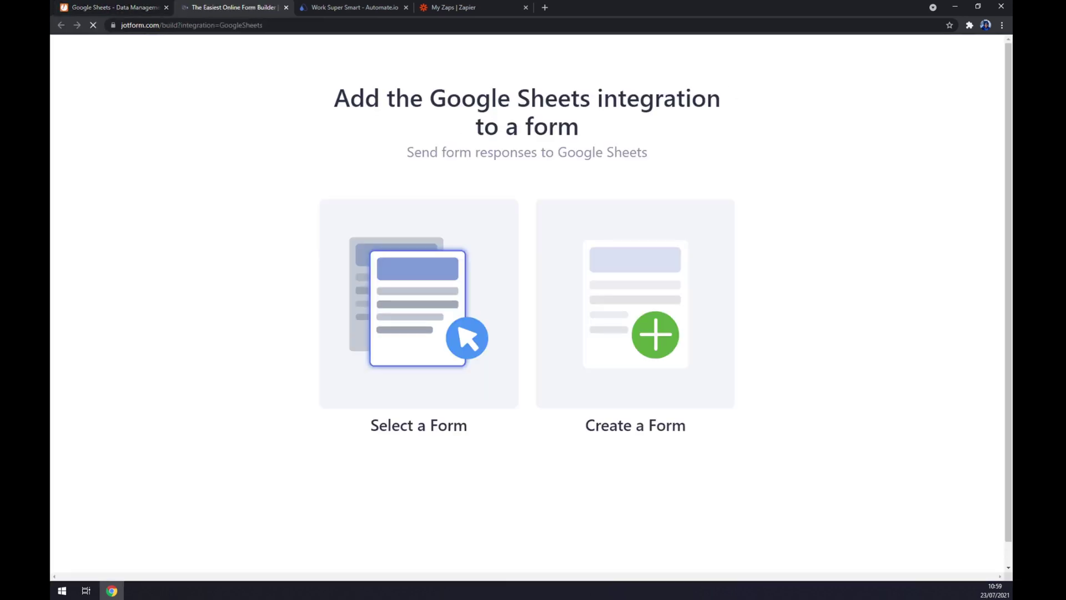
left_click(447, 321)
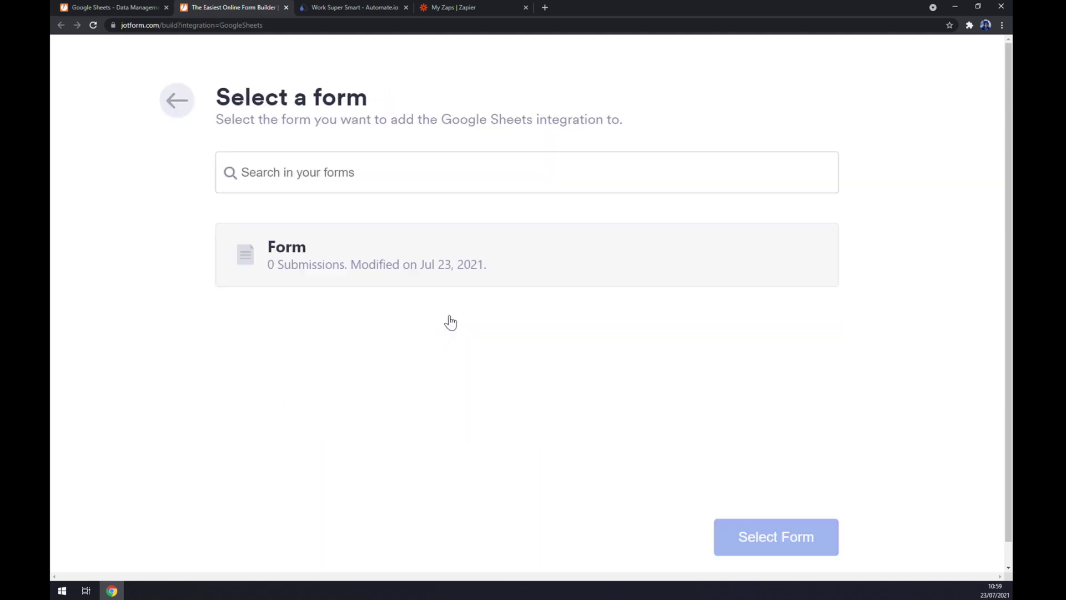
left_click(359, 254)
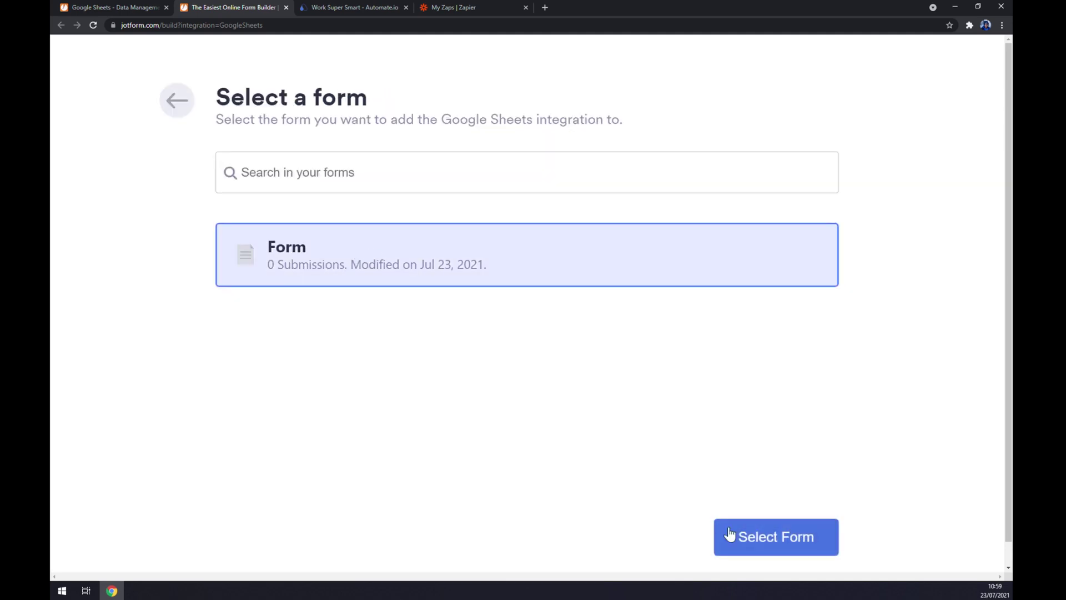
Confirm the selected form, then abandon the Google Sheets authentication sign-in popup.
left_click(747, 537)
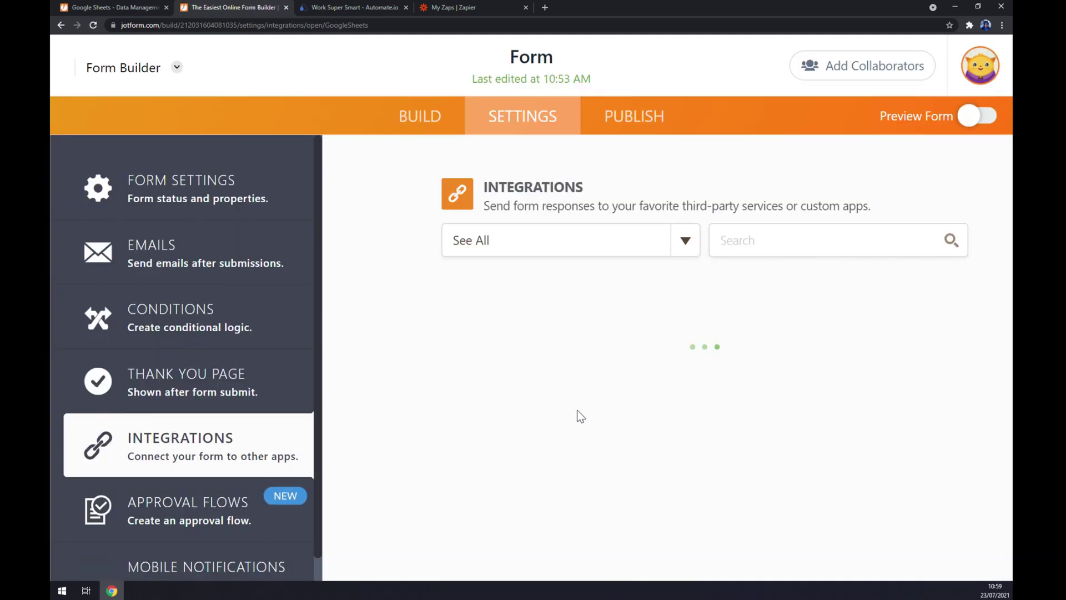
scroll(421, 306, "down", 2)
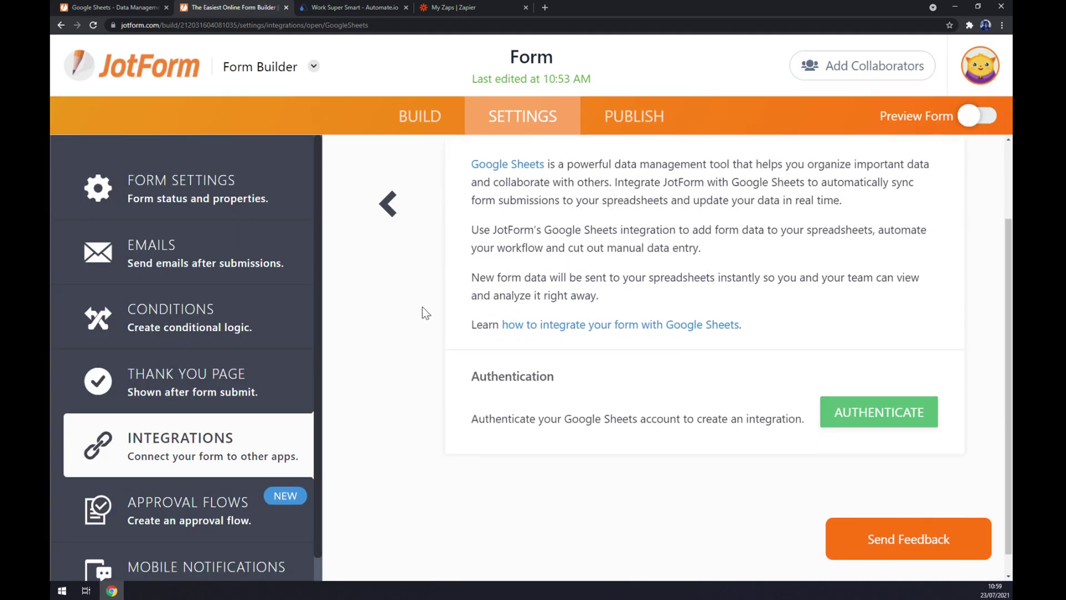
scroll(422, 306, "up", 2)
scroll(788, 427, "down", 1)
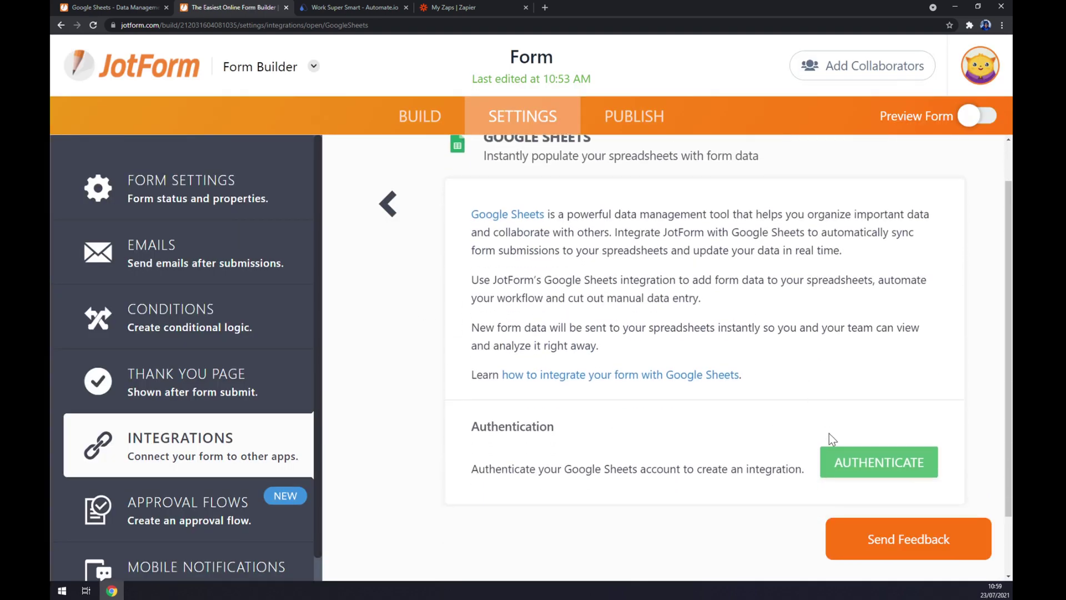
left_click(837, 473)
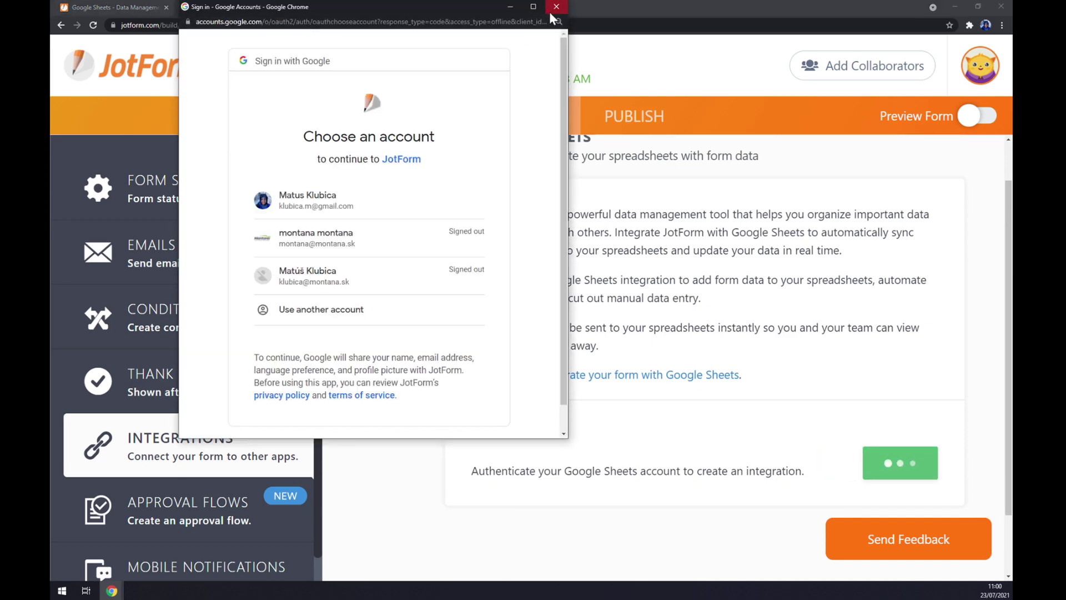
left_click(549, 12)
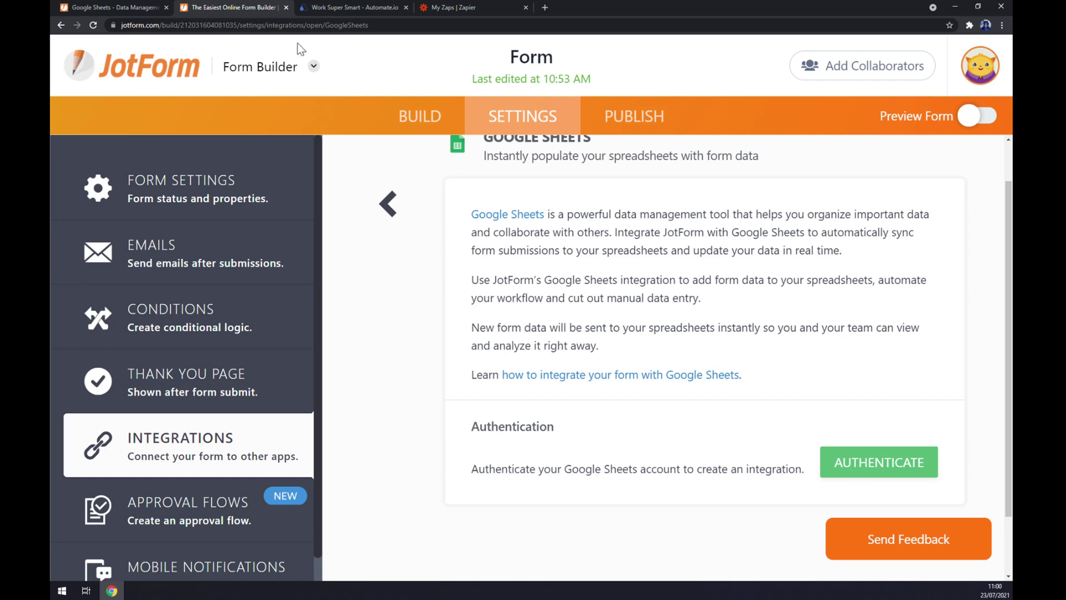
Close the form builder tab and the Google Sheets details to return to Data Management Apps.
left_click(286, 7)
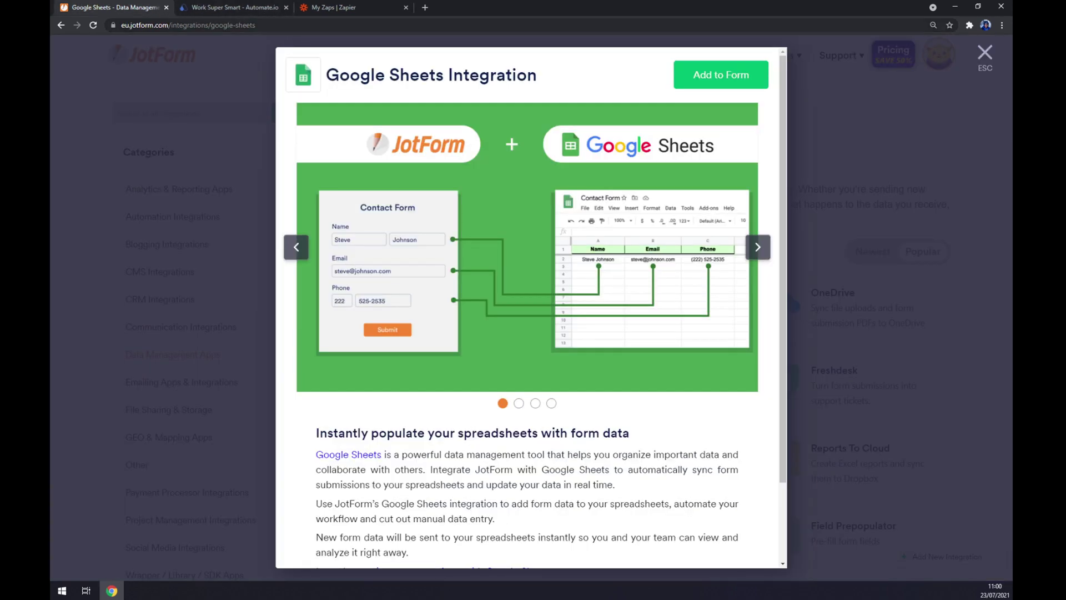
left_click(984, 54)
scroll(223, 83, "down", 3)
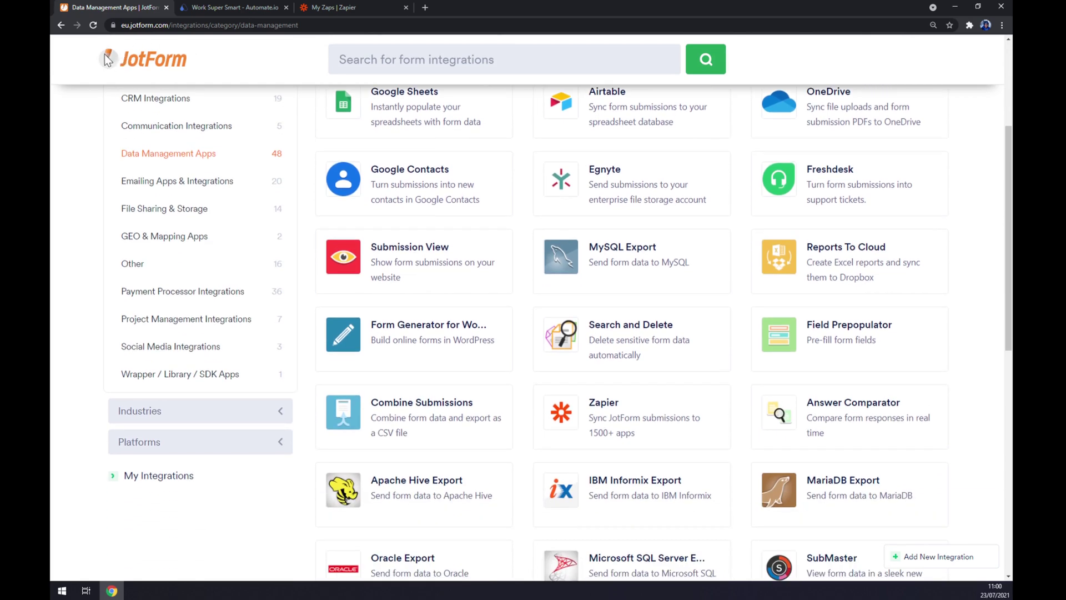
scroll(165, 149, "up", 5)
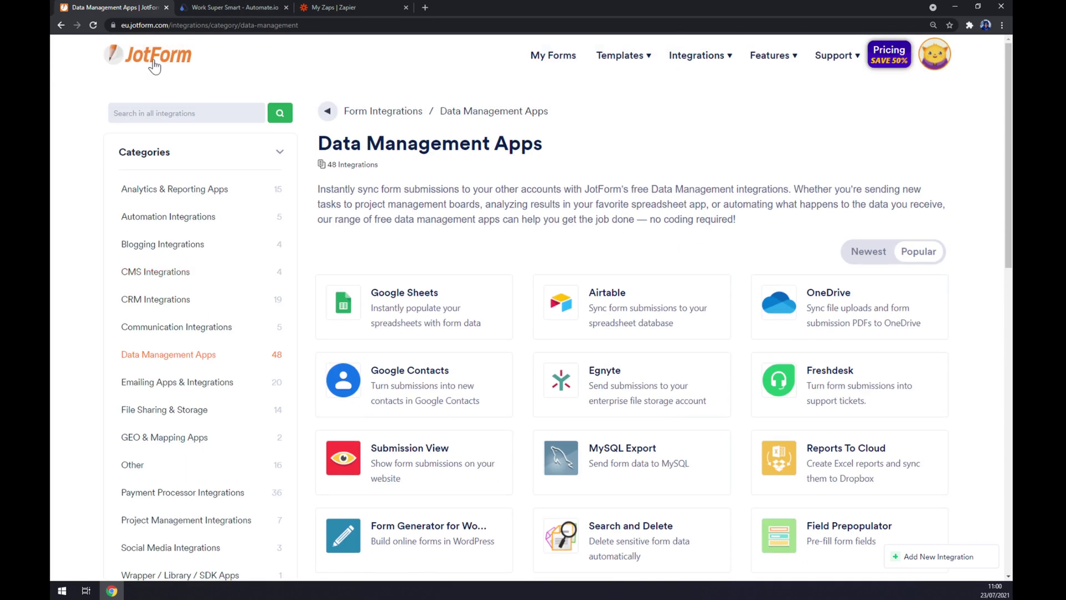
Switch to automate.io and bring up its Integrations menu.
left_click(236, 7)
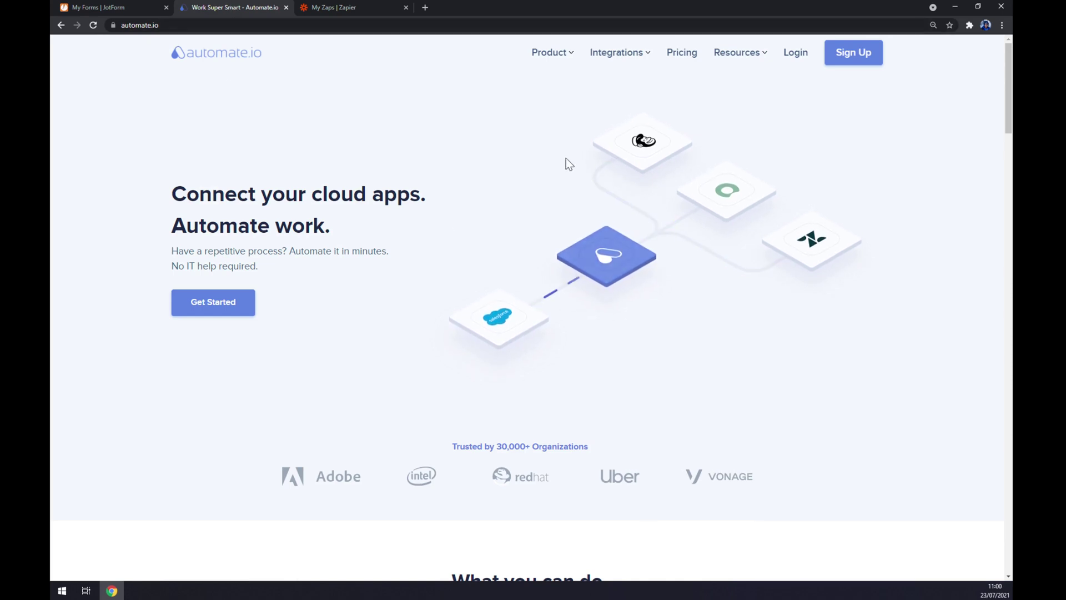
left_click(616, 52)
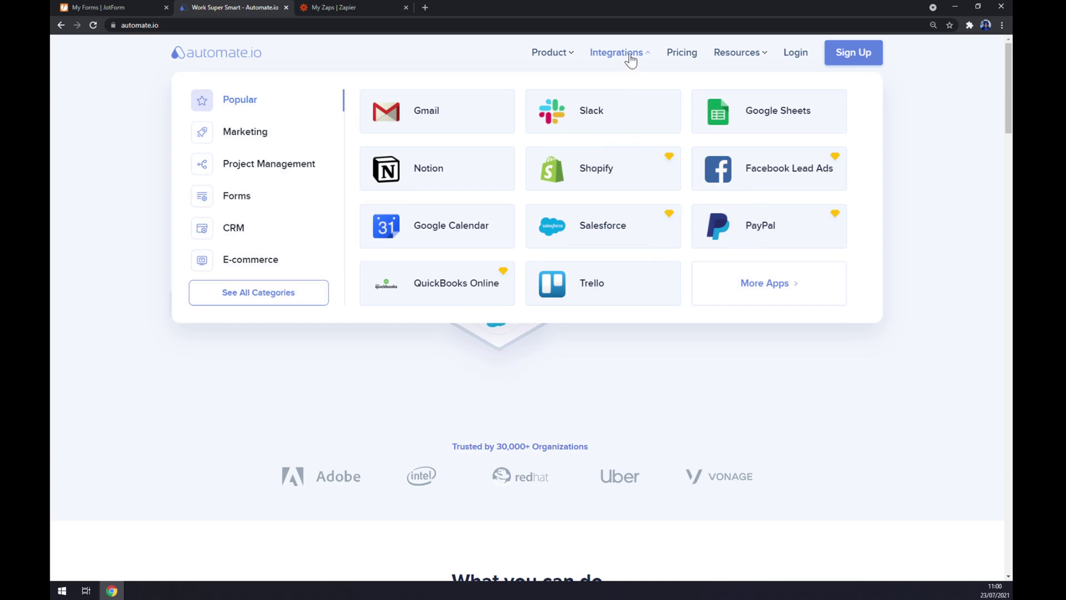
Search automate.io's full app list for 'jot' and open the JotForm integrations page.
left_click(295, 301)
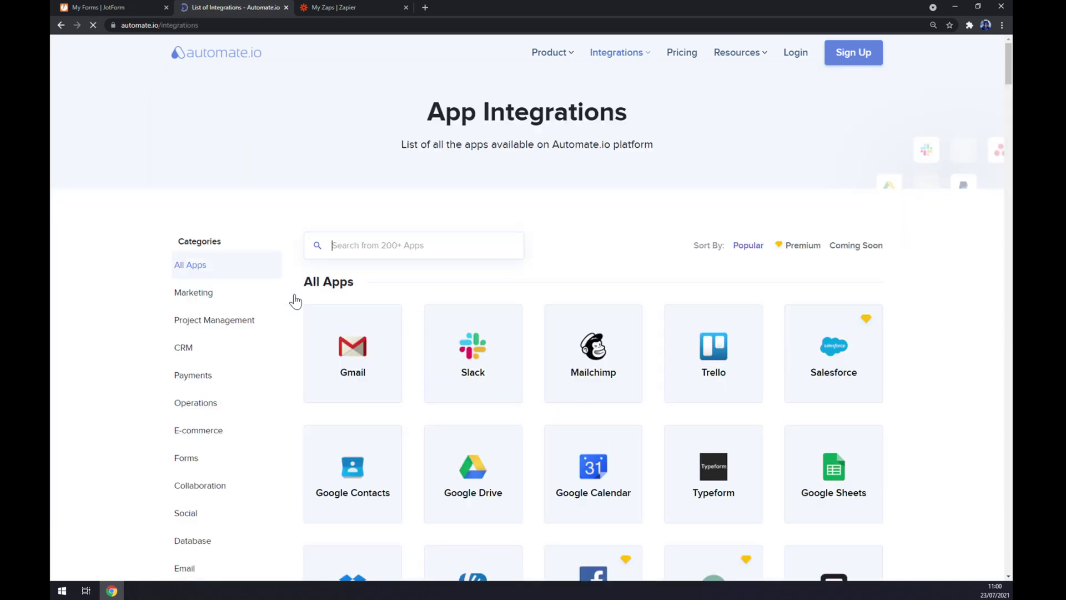
left_click(360, 236)
type("jot")
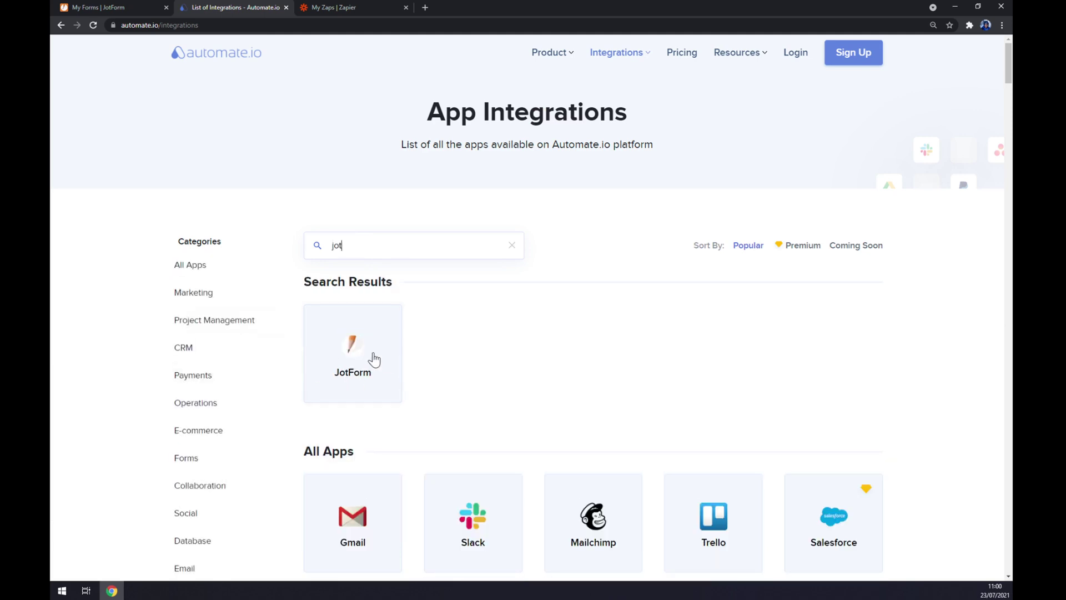
left_click(374, 360)
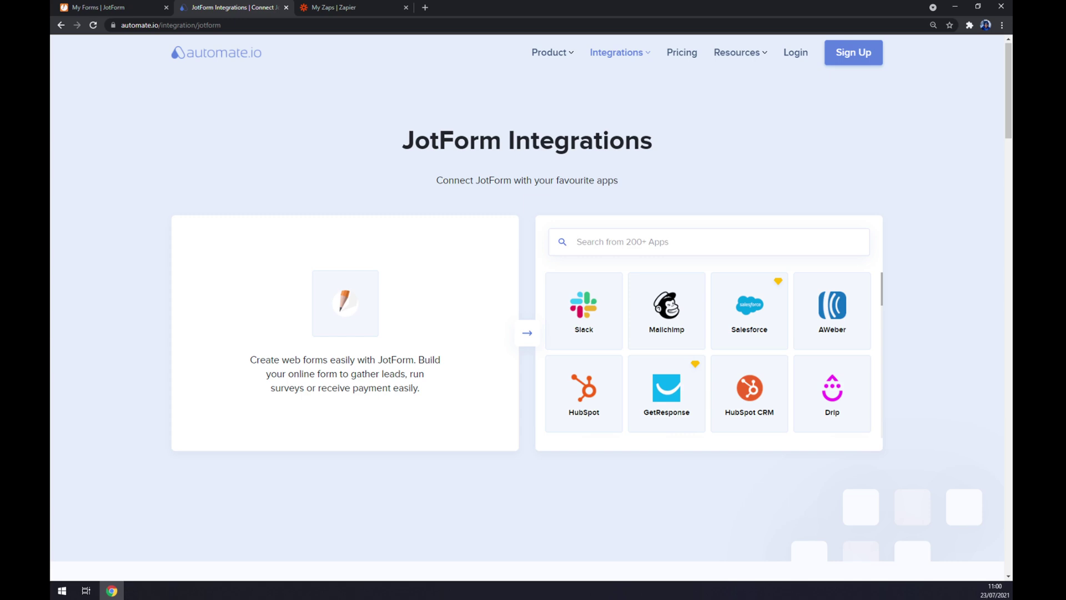
Search 'shee' to open the Google Sheets and JotForm page and scroll to Create your own Integration.
type("shee")
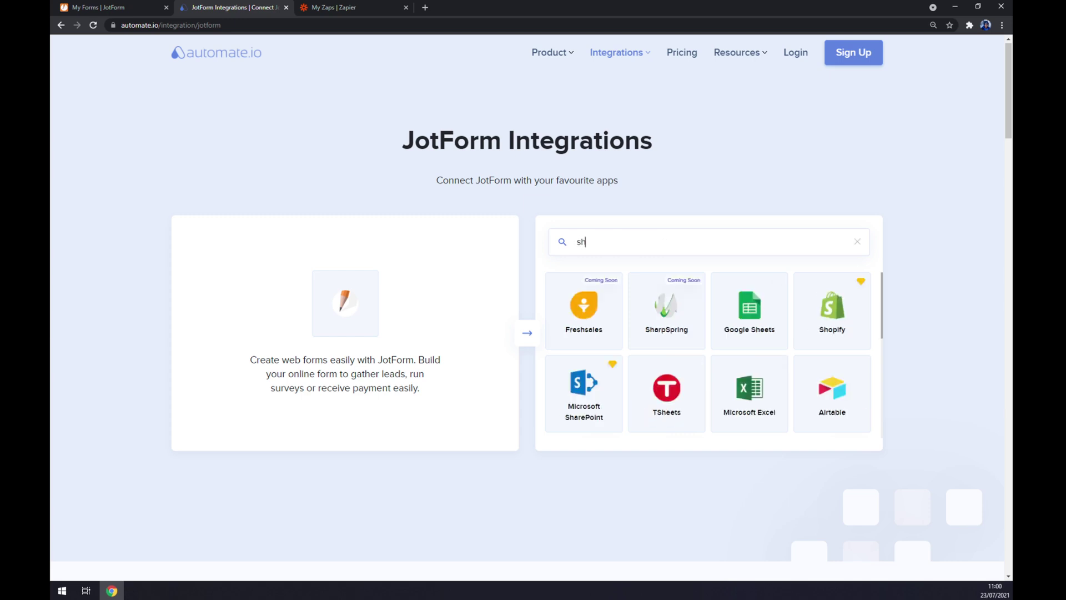
left_click(584, 316)
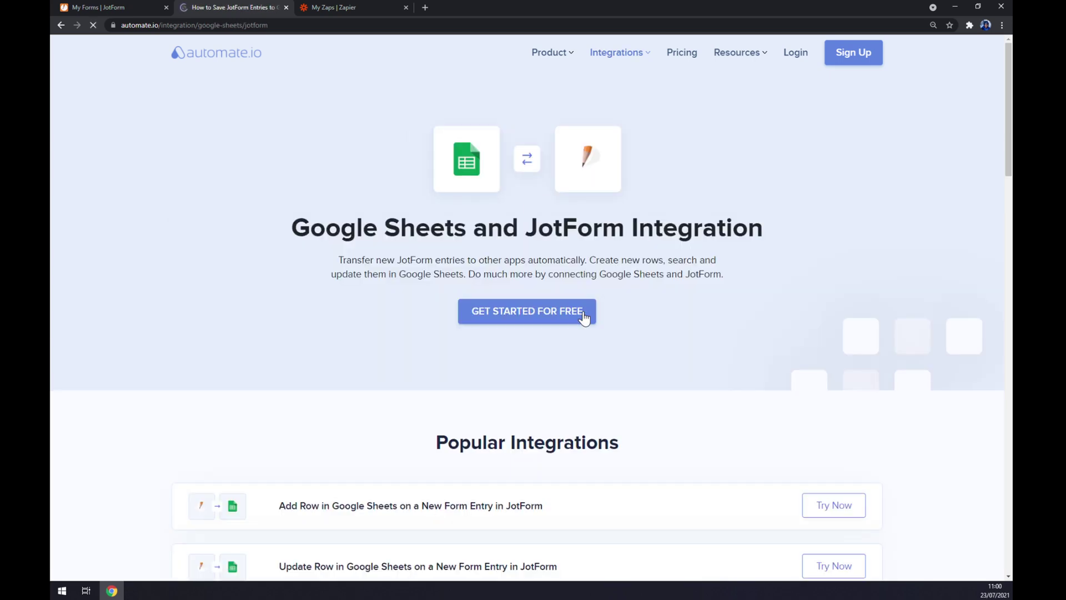
scroll(588, 316, "down", 4)
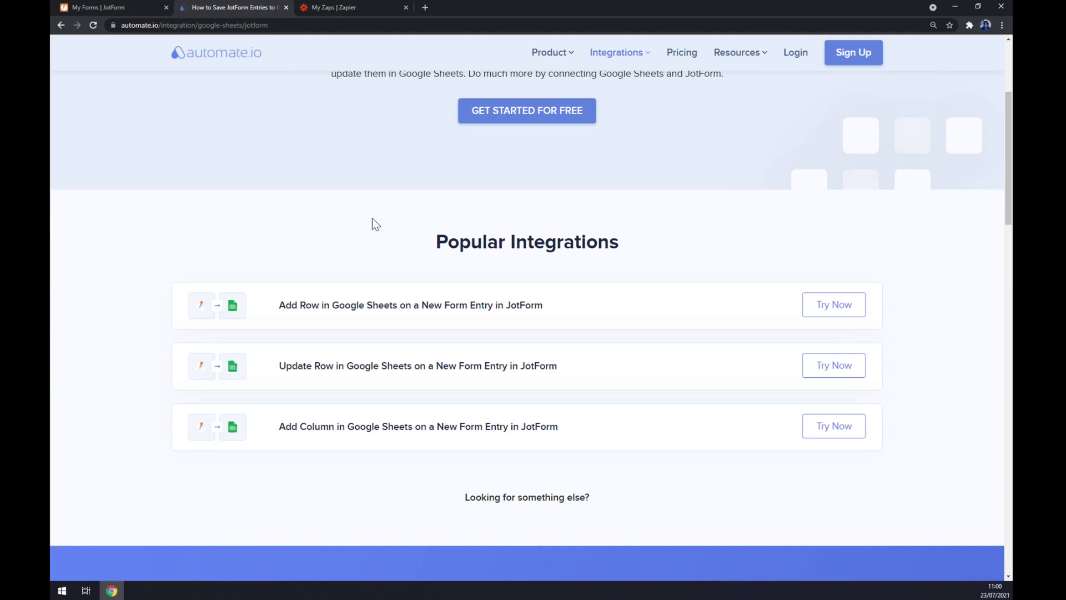
left_click_drag(436, 242, 648, 243)
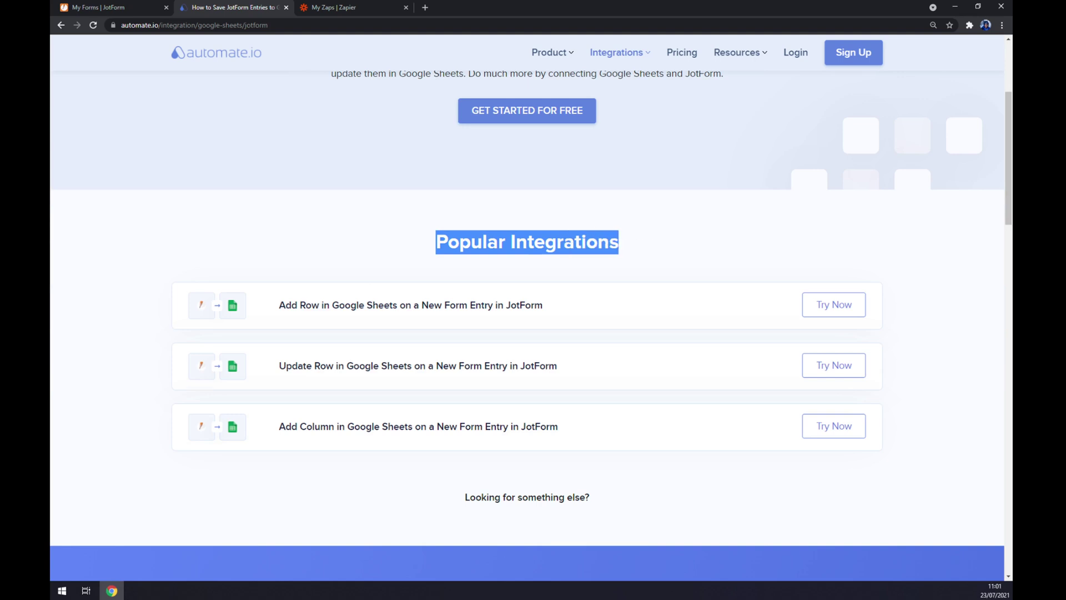
scroll(569, 236, "down", 7)
left_click_drag(324, 204, 753, 213)
left_click(257, 186)
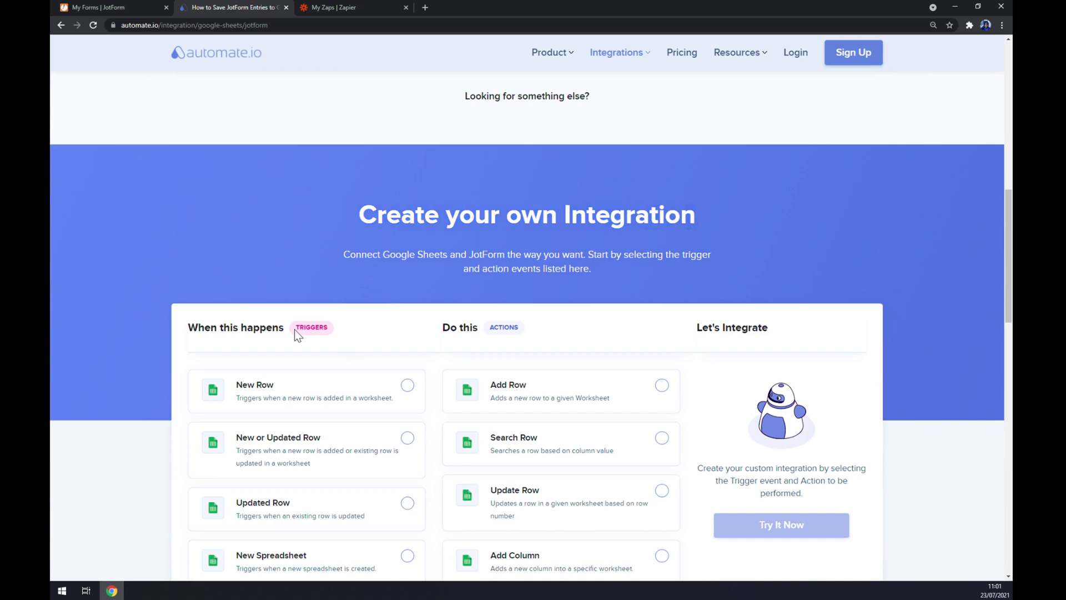
scroll(333, 310, "down", 4)
Pair the New Form Entry trigger with the Add Row action and start its setup.
left_click(291, 388)
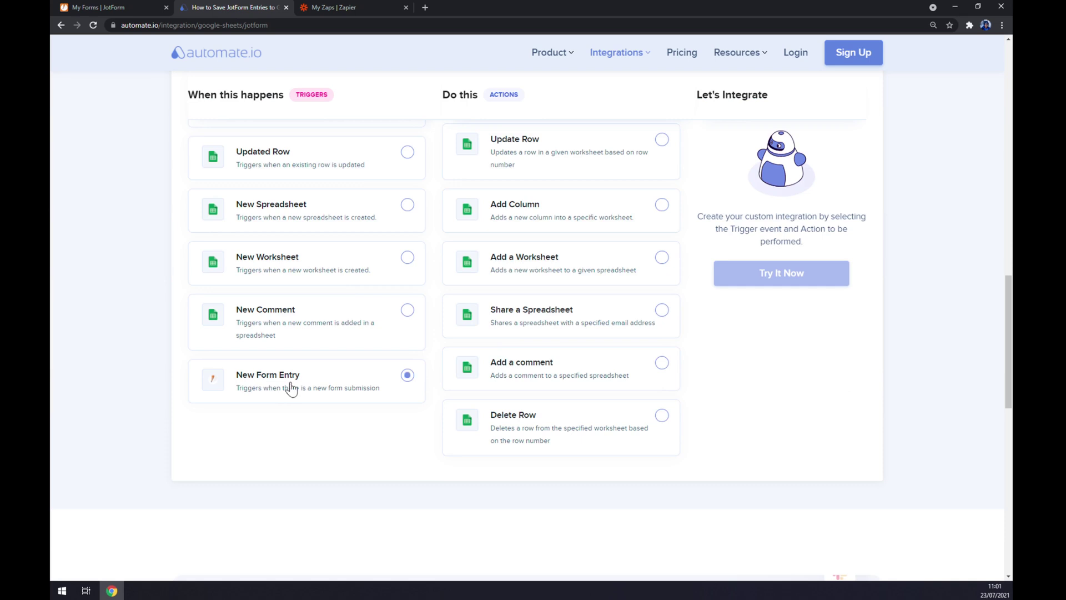
scroll(290, 386, "up", 2)
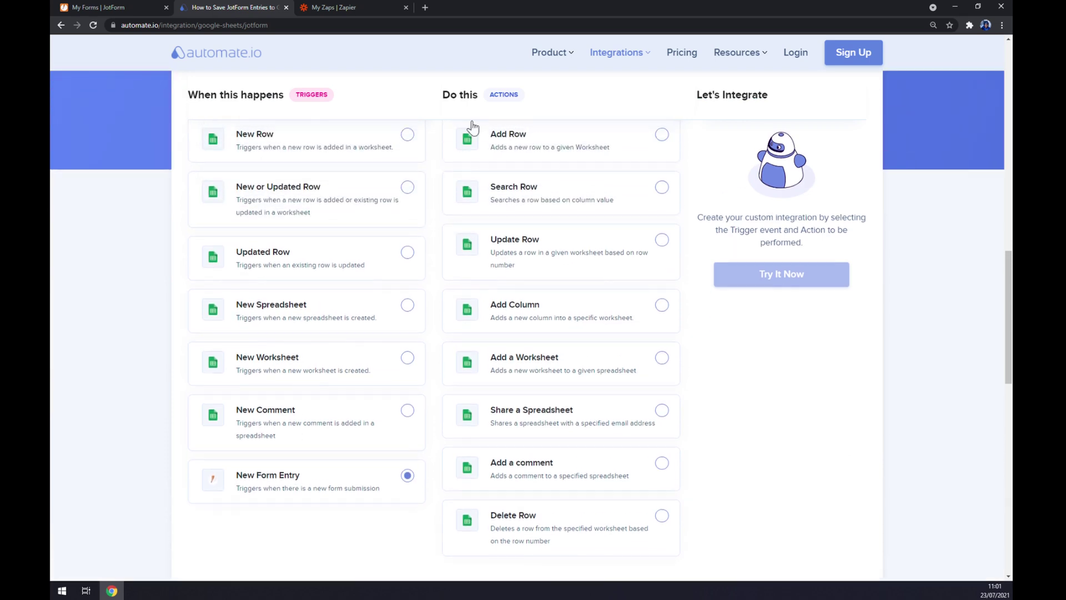
scroll(548, 201, "up", 3)
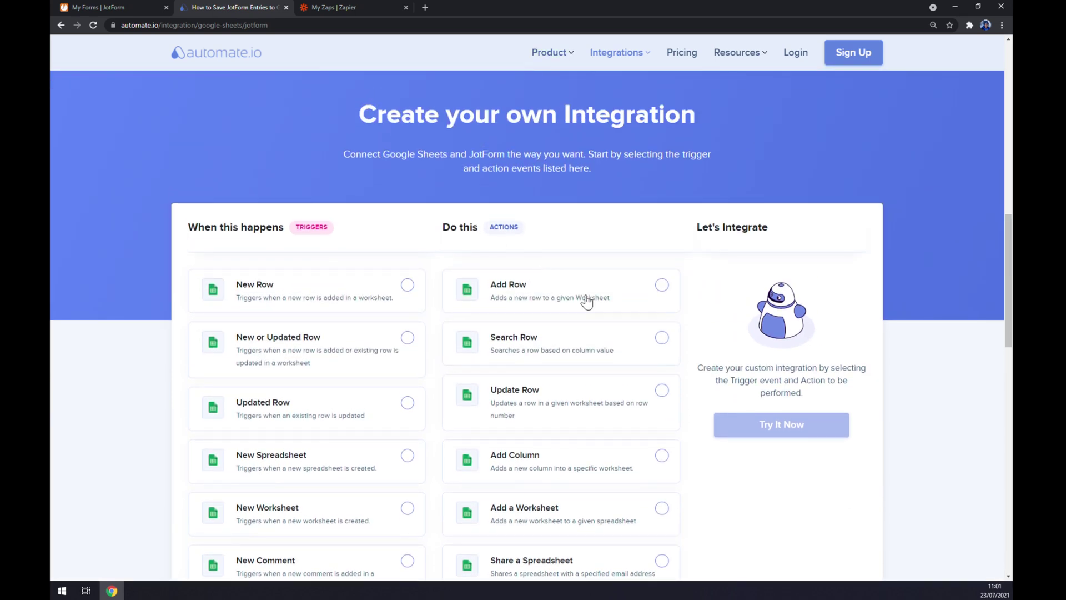
left_click(583, 301)
scroll(584, 302, "down", 4)
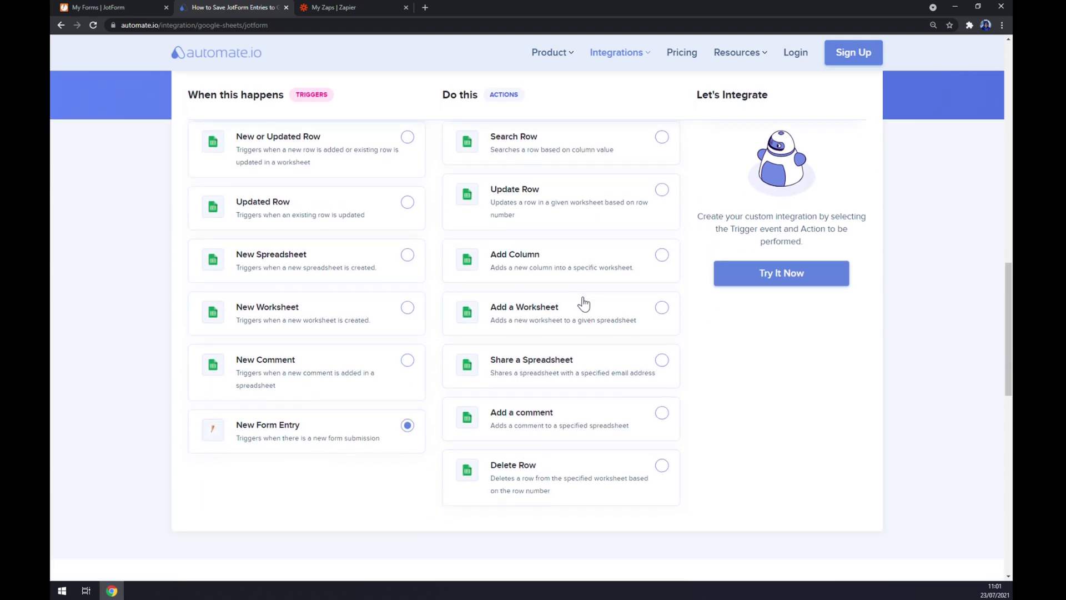
scroll(598, 383, "up", 2)
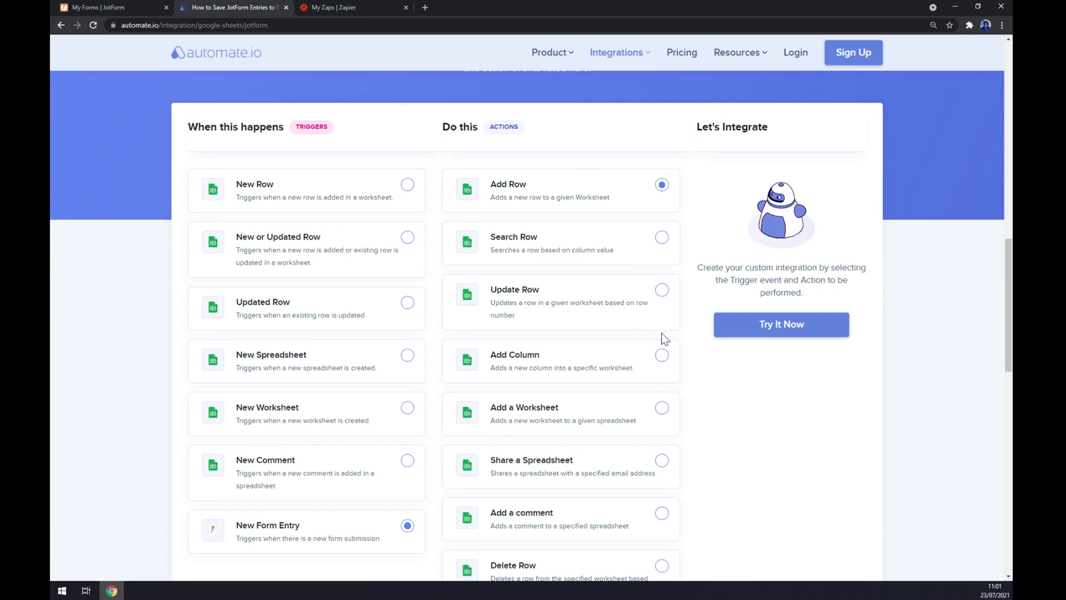
left_click(744, 326)
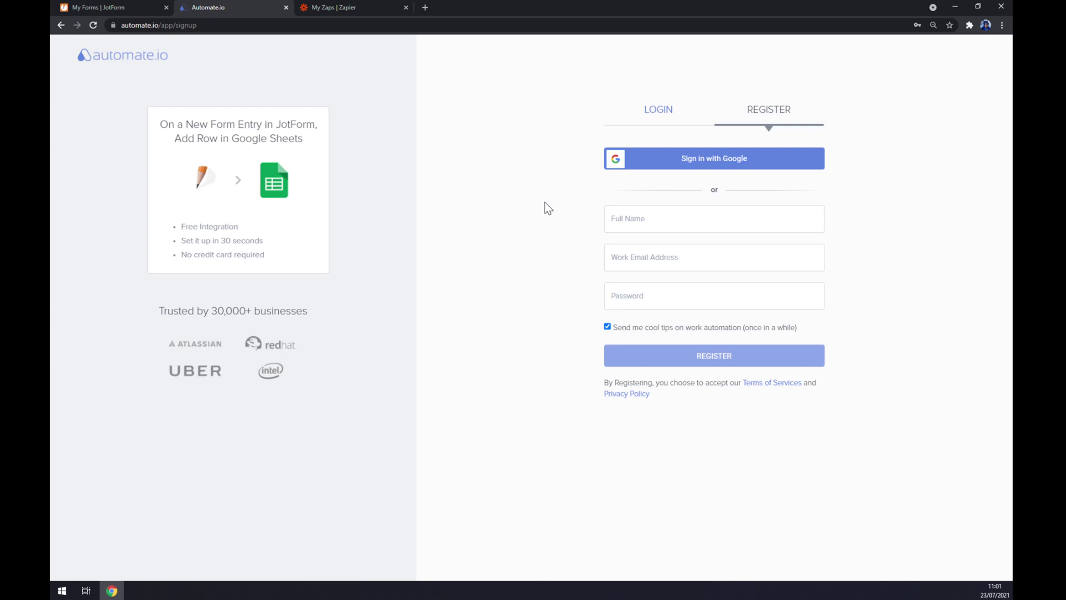
Move over to the Zapier zaps page to start a new zap.
left_click(332, 6)
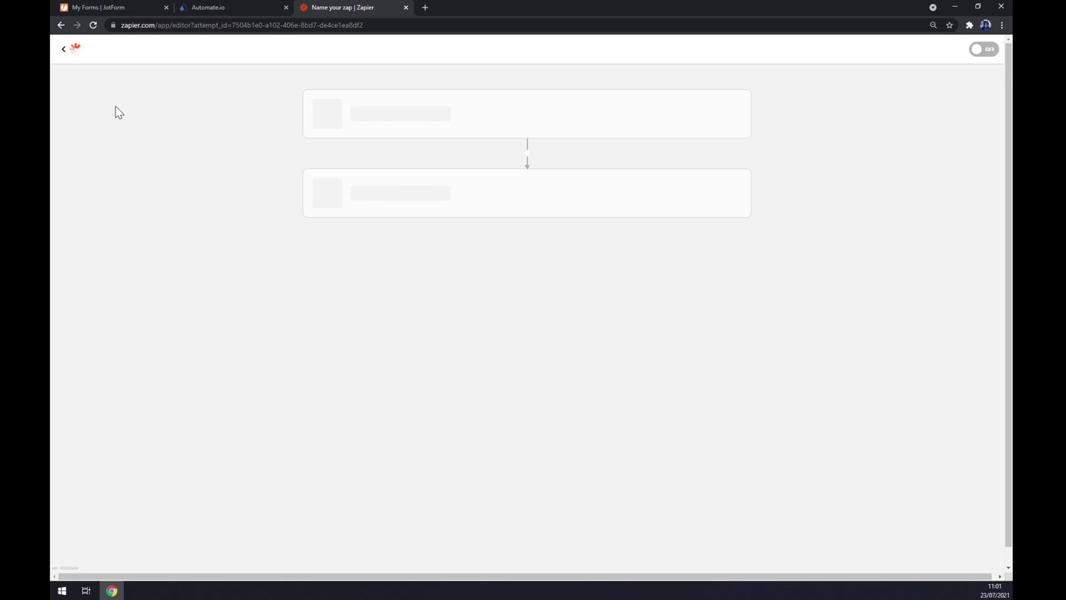
Set the zap trigger to JotForm's New Submission event.
triple_click(387, 121)
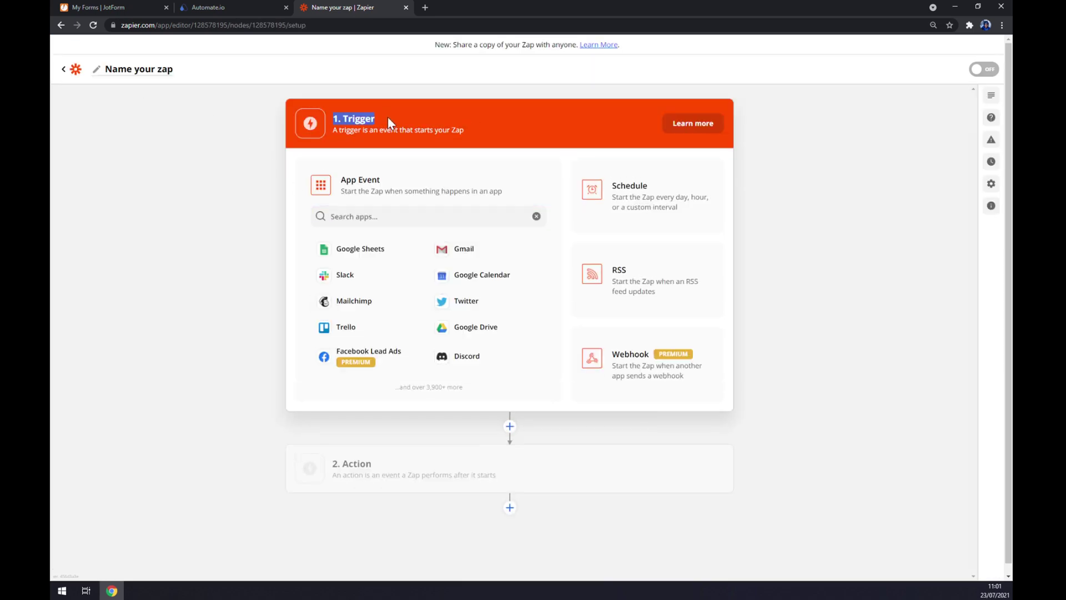
left_click(388, 121)
left_click(331, 216)
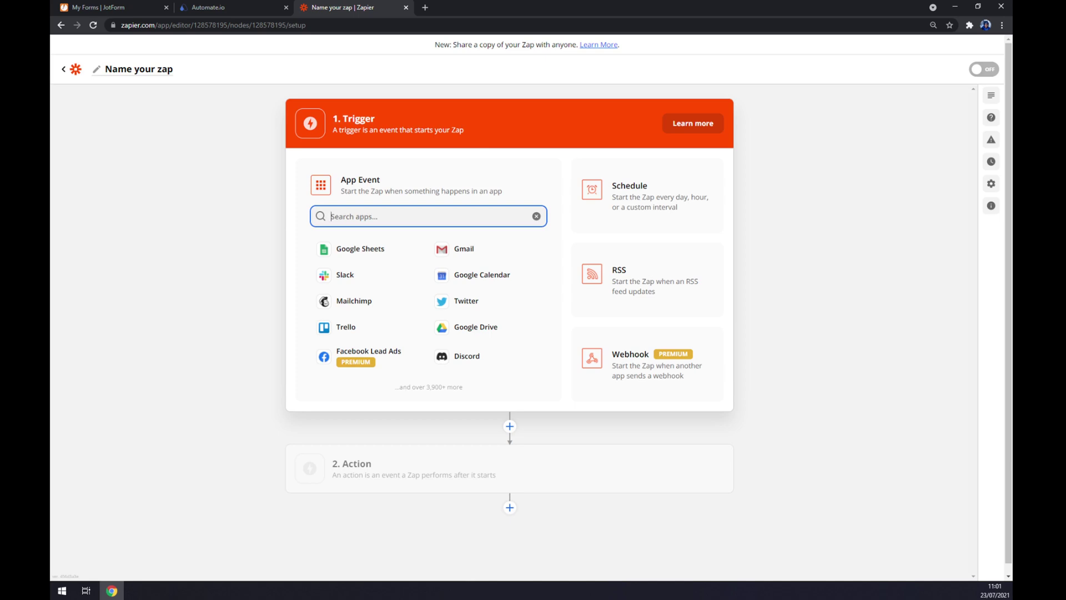
type("jot")
left_click(332, 248)
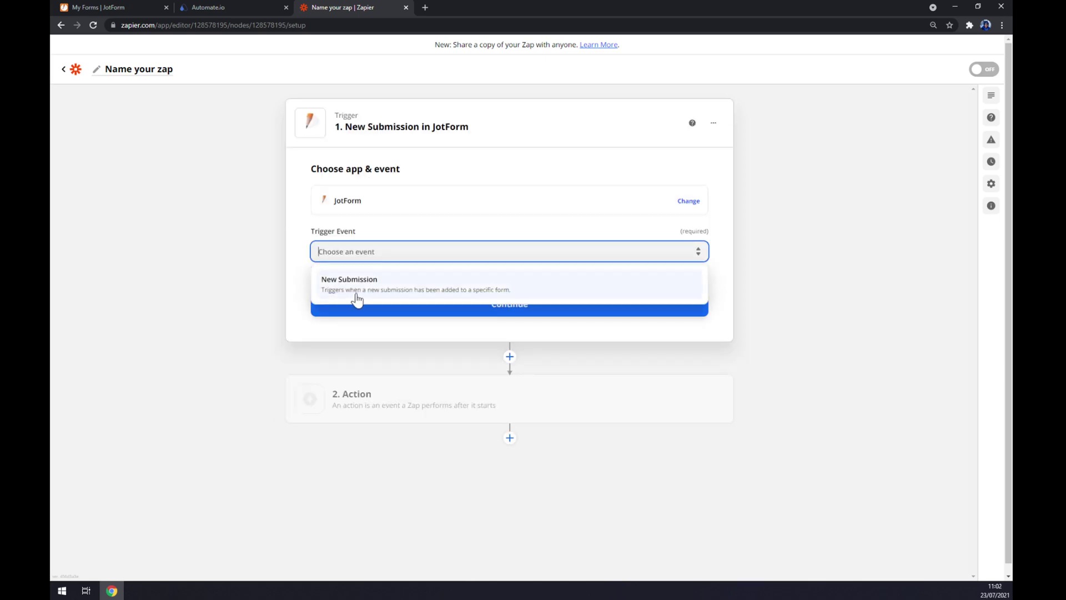
left_click(355, 286)
Select the connected JotForm account and continue to trigger setup.
left_click(380, 311)
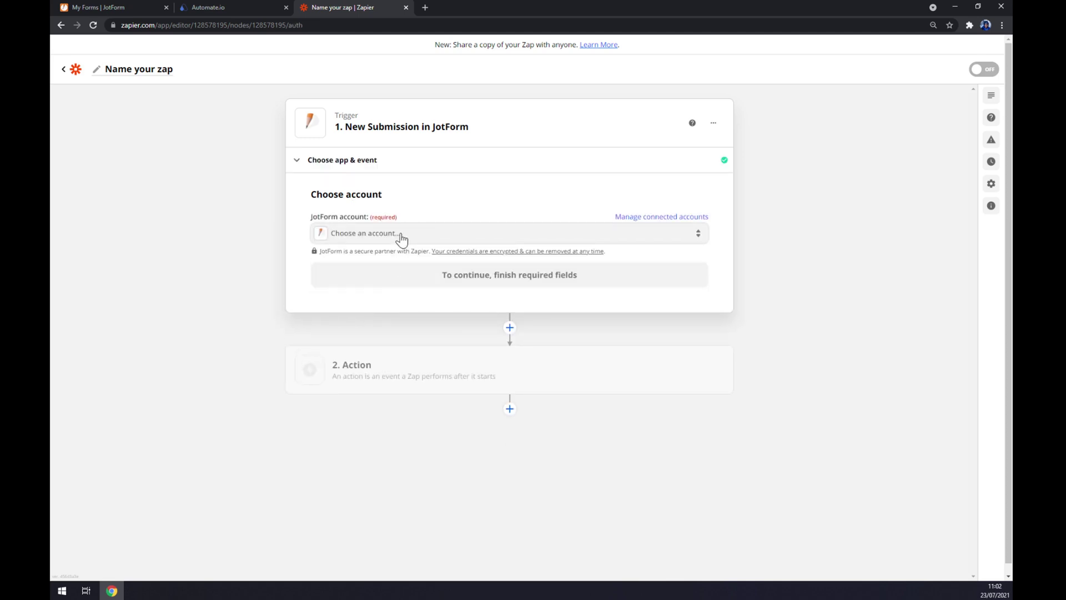
left_click(402, 238)
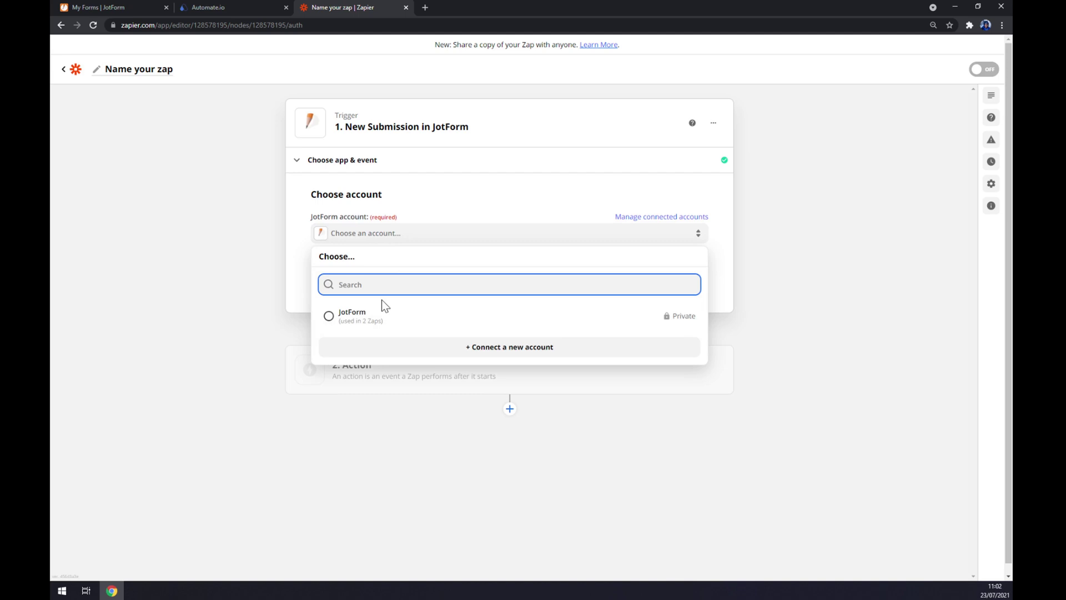
left_click(376, 321)
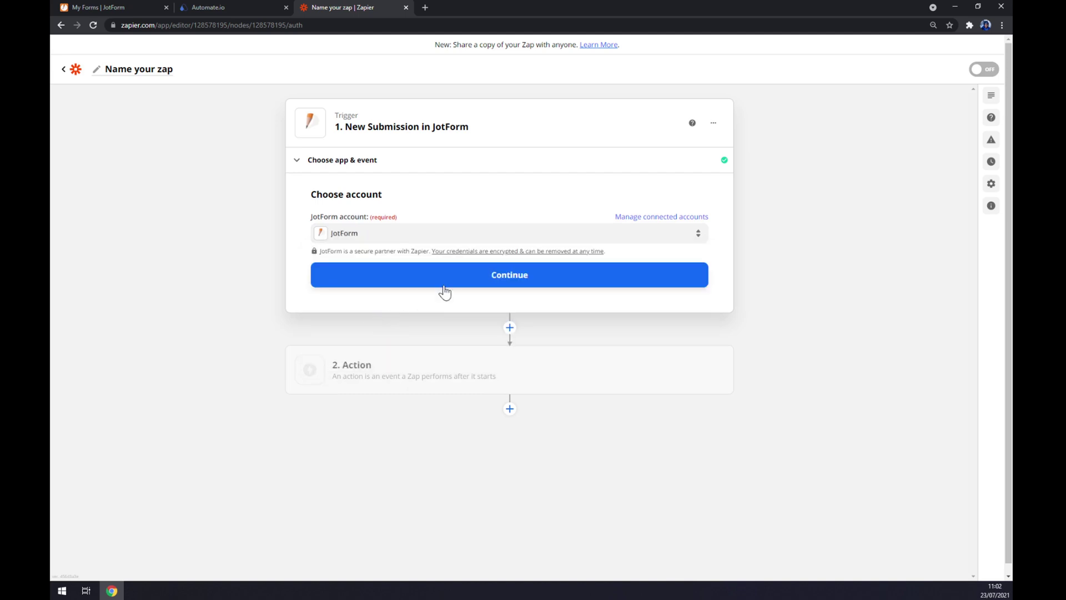
left_click(445, 288)
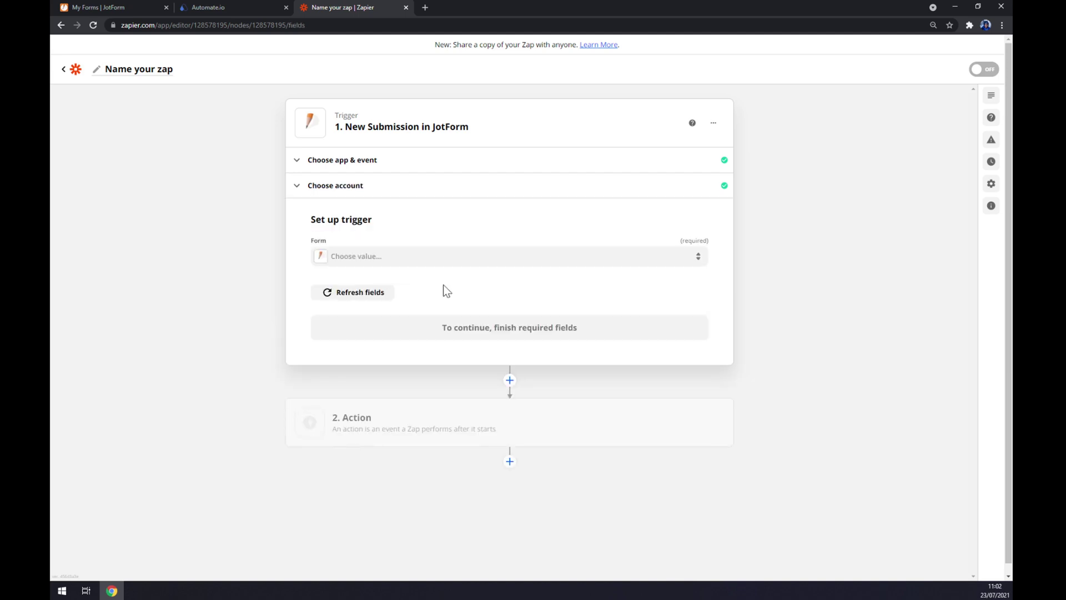
Dismiss the form list that fails to load, check JotForm, then begin the 2. Action step.
left_click(399, 261)
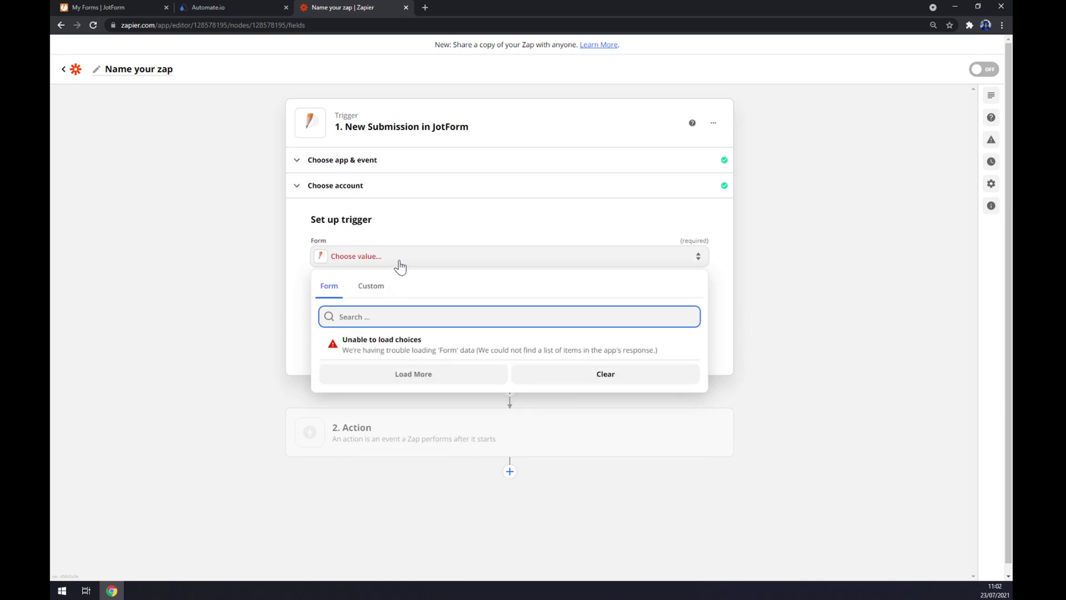
left_click(299, 292)
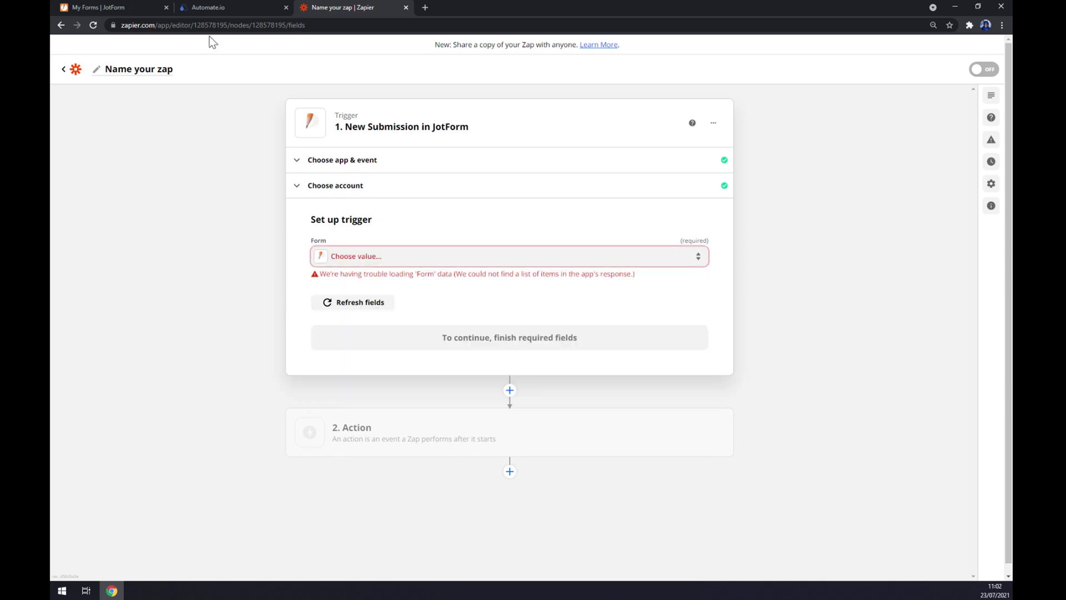
left_click(73, 7)
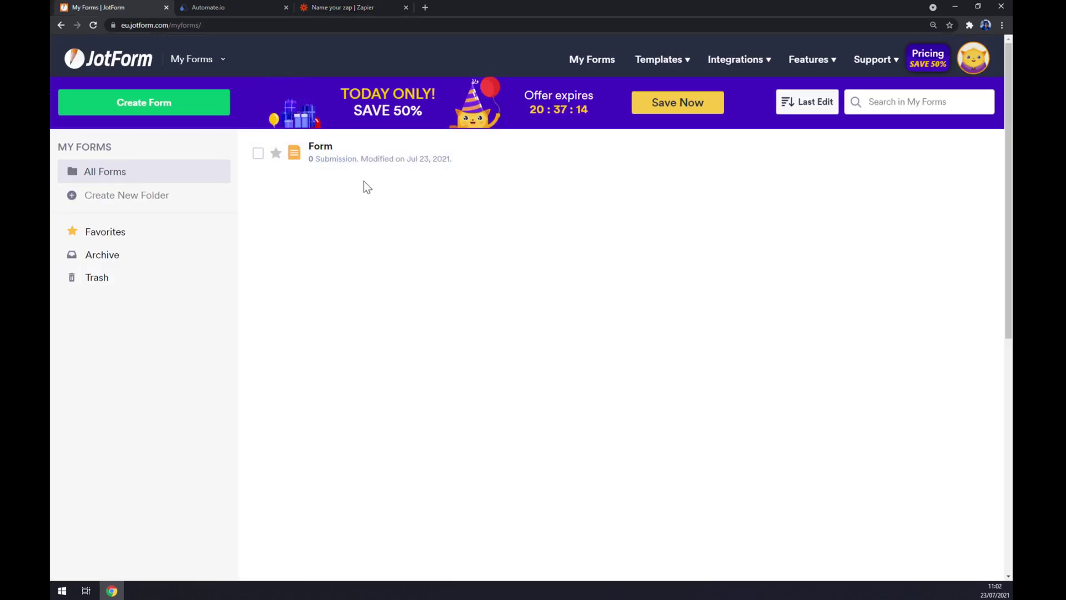
left_click(332, 8)
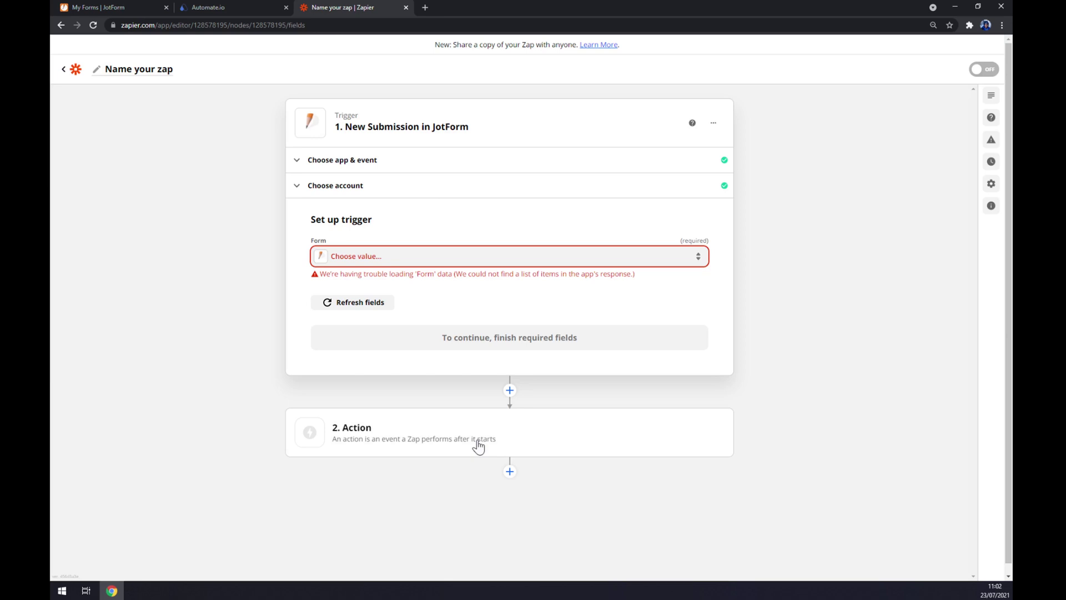
left_click(413, 436)
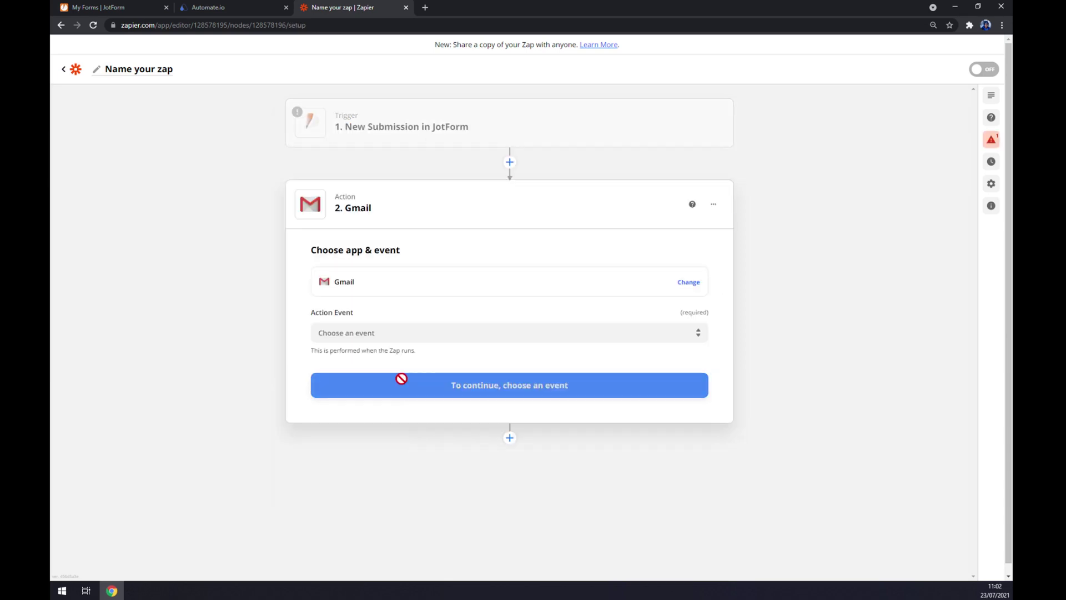
Set the action to Google Sheets' Create Spreadsheet Row and continue to account selection.
left_click(361, 278)
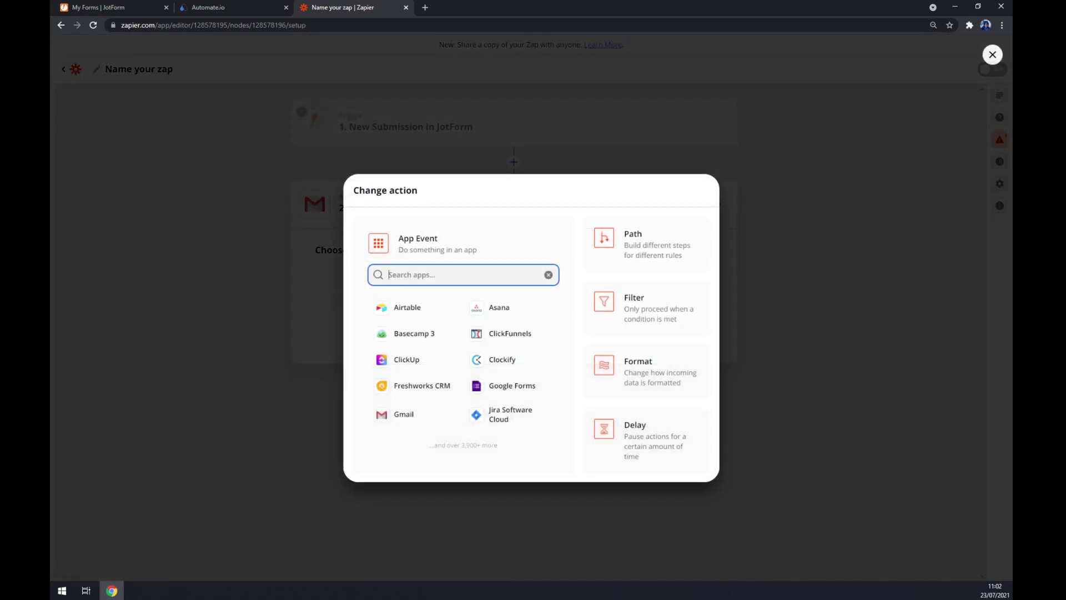
type("sheet")
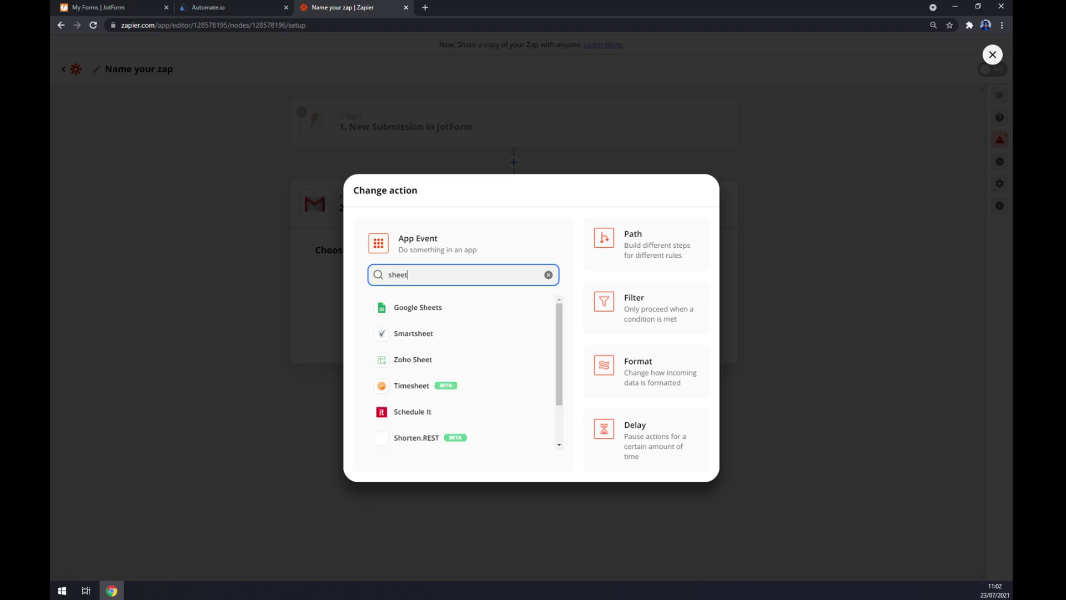
left_click(388, 309)
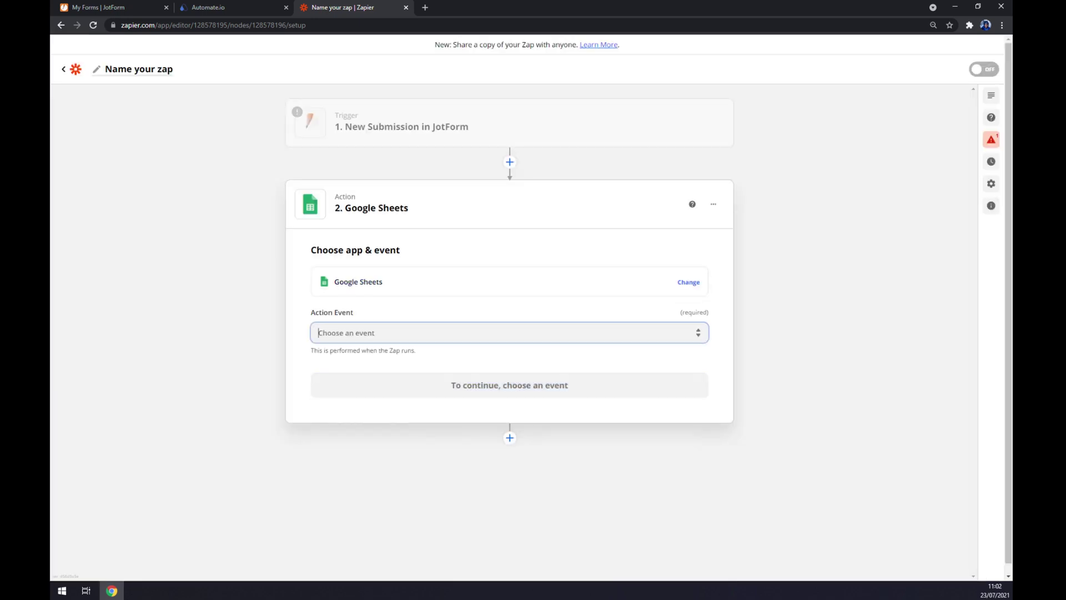
scroll(445, 423, "down", 3)
scroll(447, 425, "up", 3)
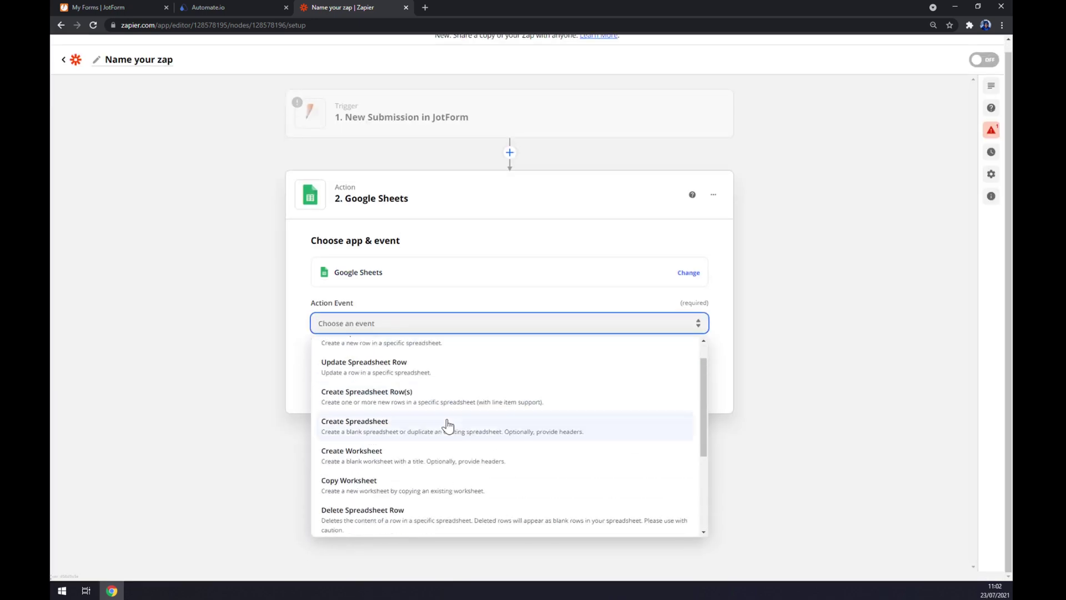
scroll(447, 426, "up", 1)
left_click(406, 373)
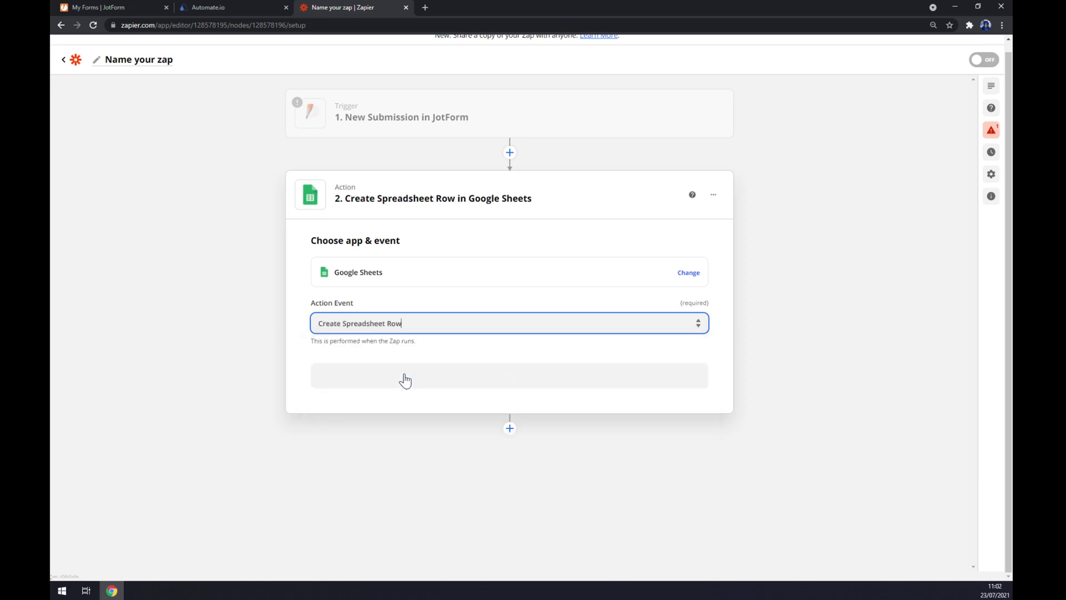
left_click(404, 378)
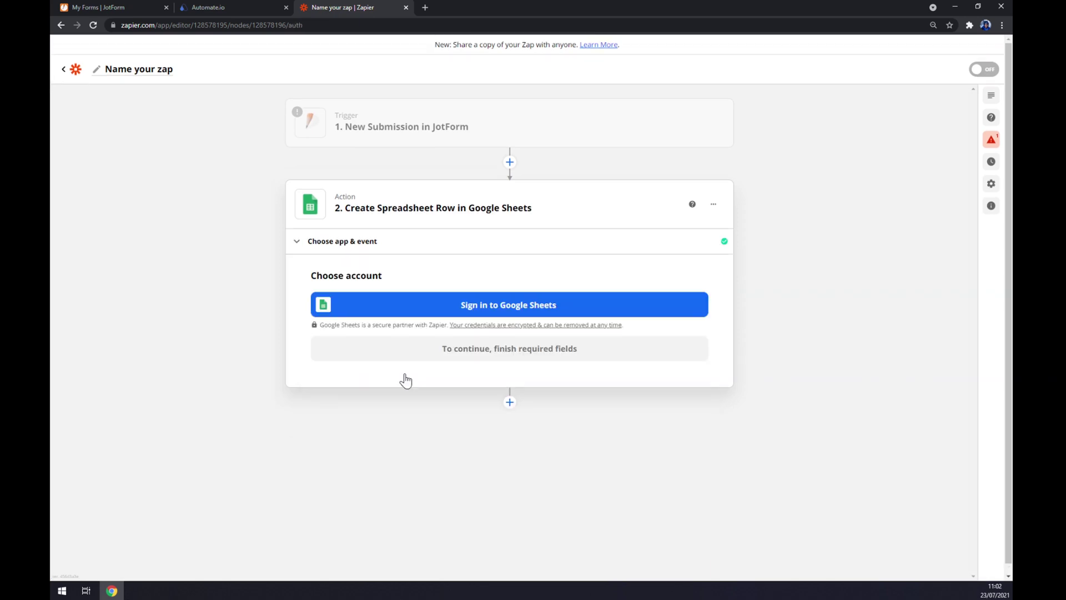